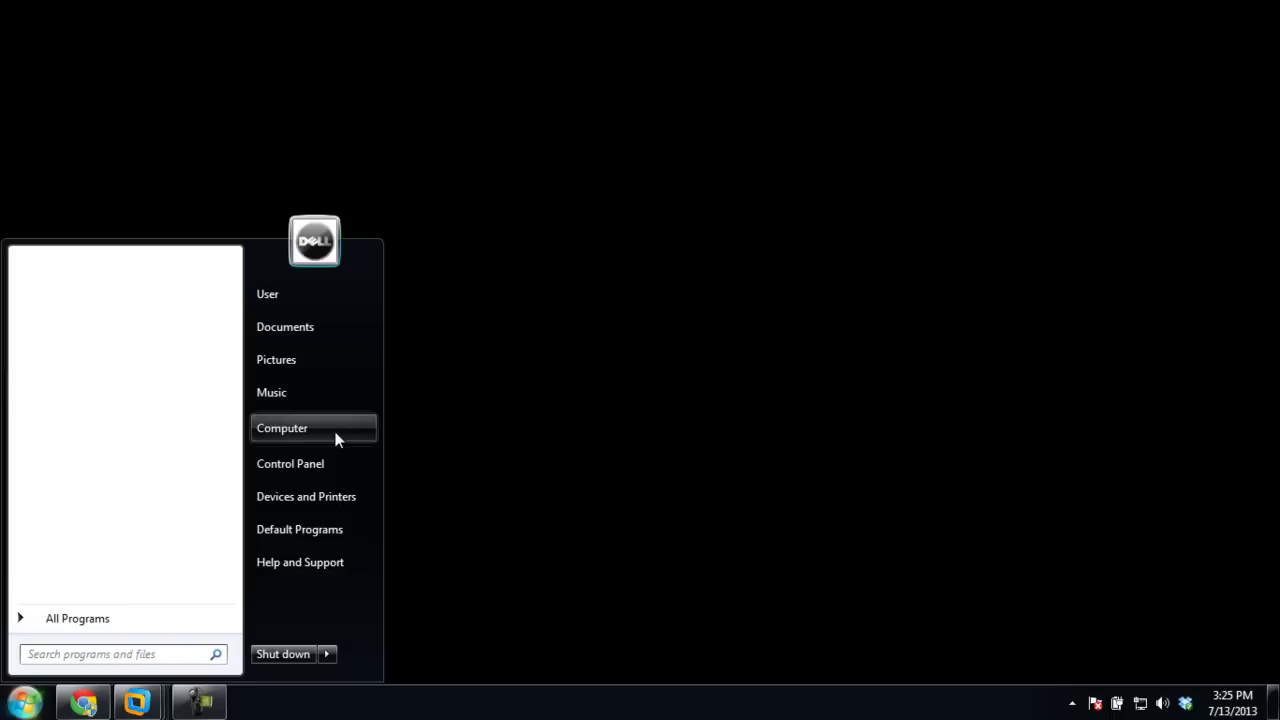
Open the Computer view listing the PC's drives from the Start menu
left_click(337, 440)
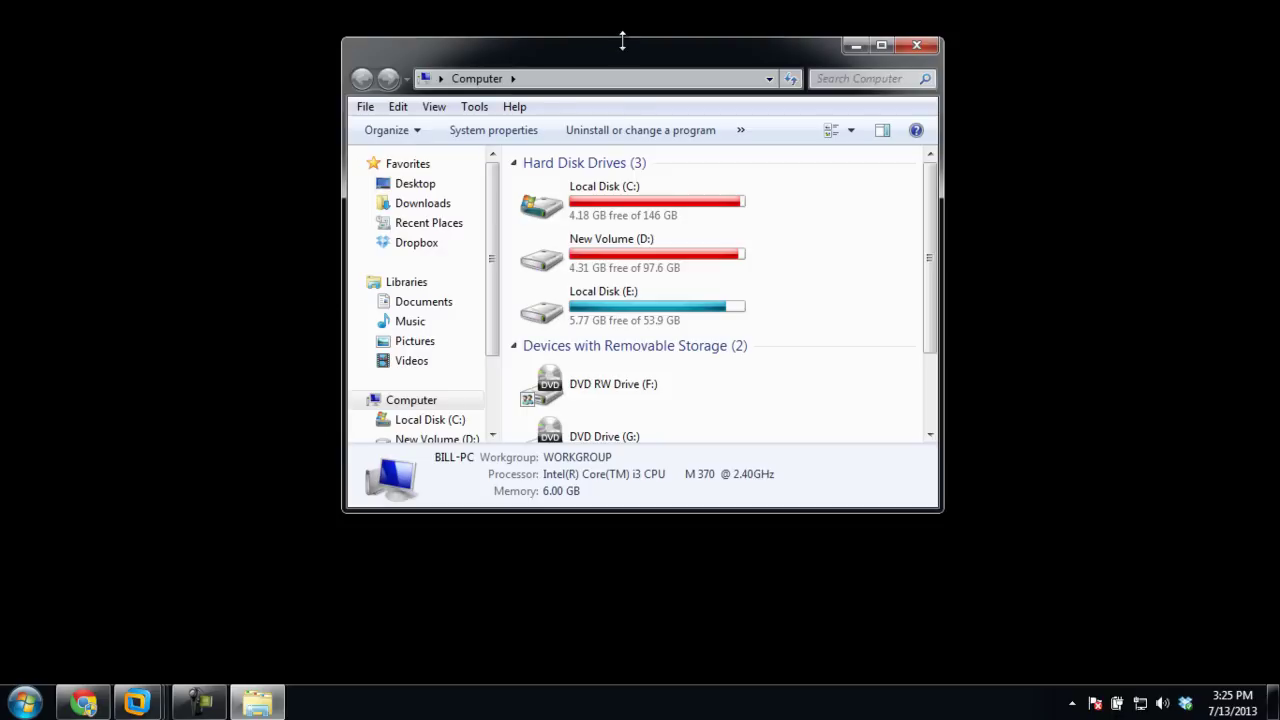
Browse to ftp://192.168.190.138 and log on with the FTP account's user name and password
left_click(614, 87)
type("ftp://192.168.190.138")
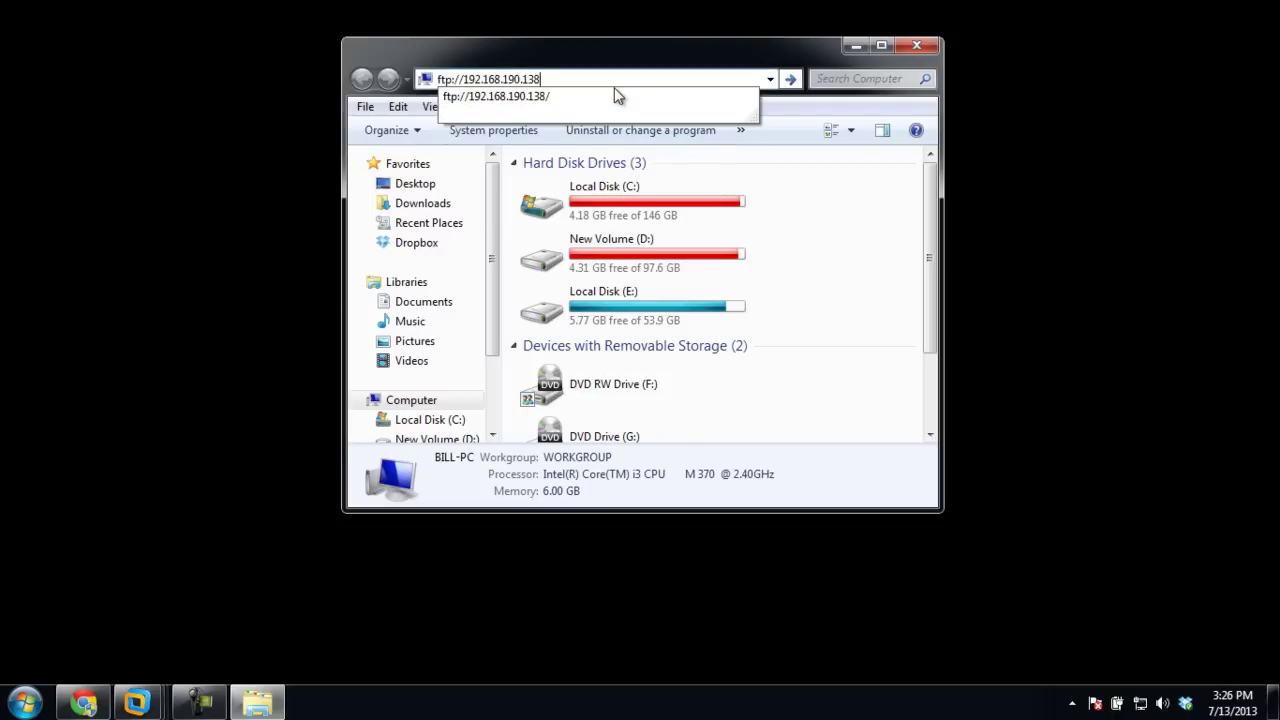
key("Return")
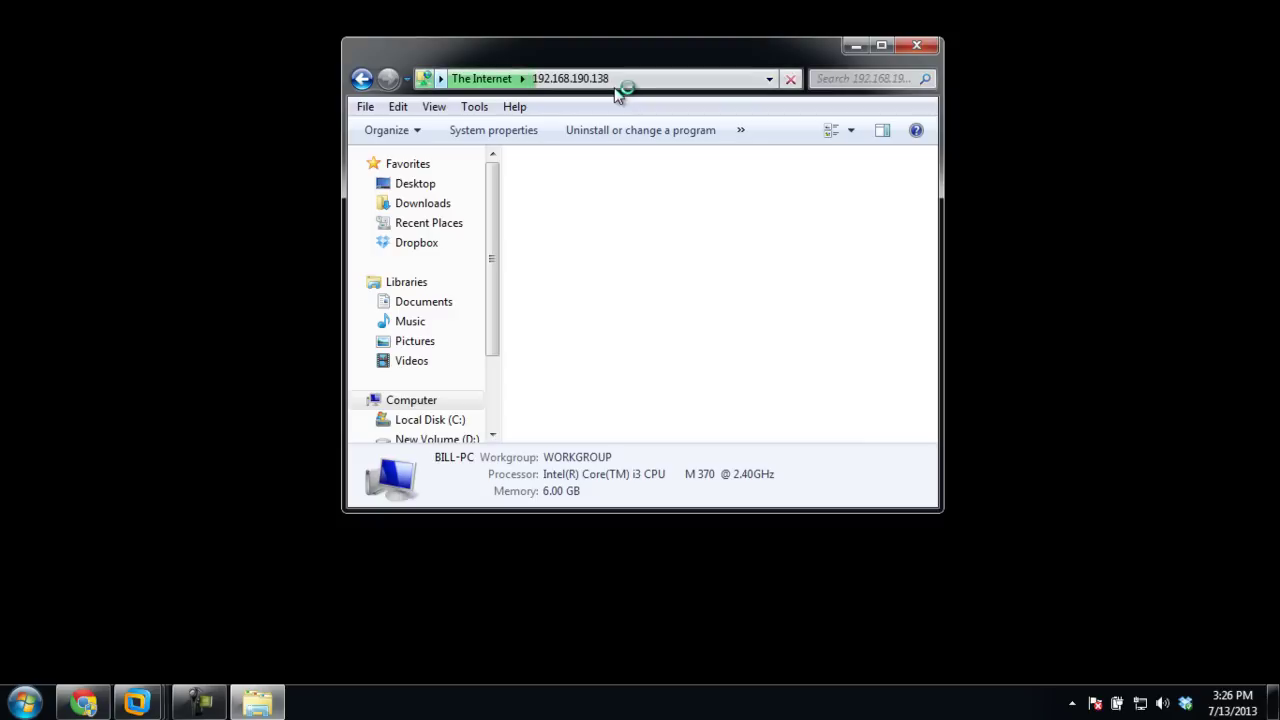
key("Tab")
type("test")
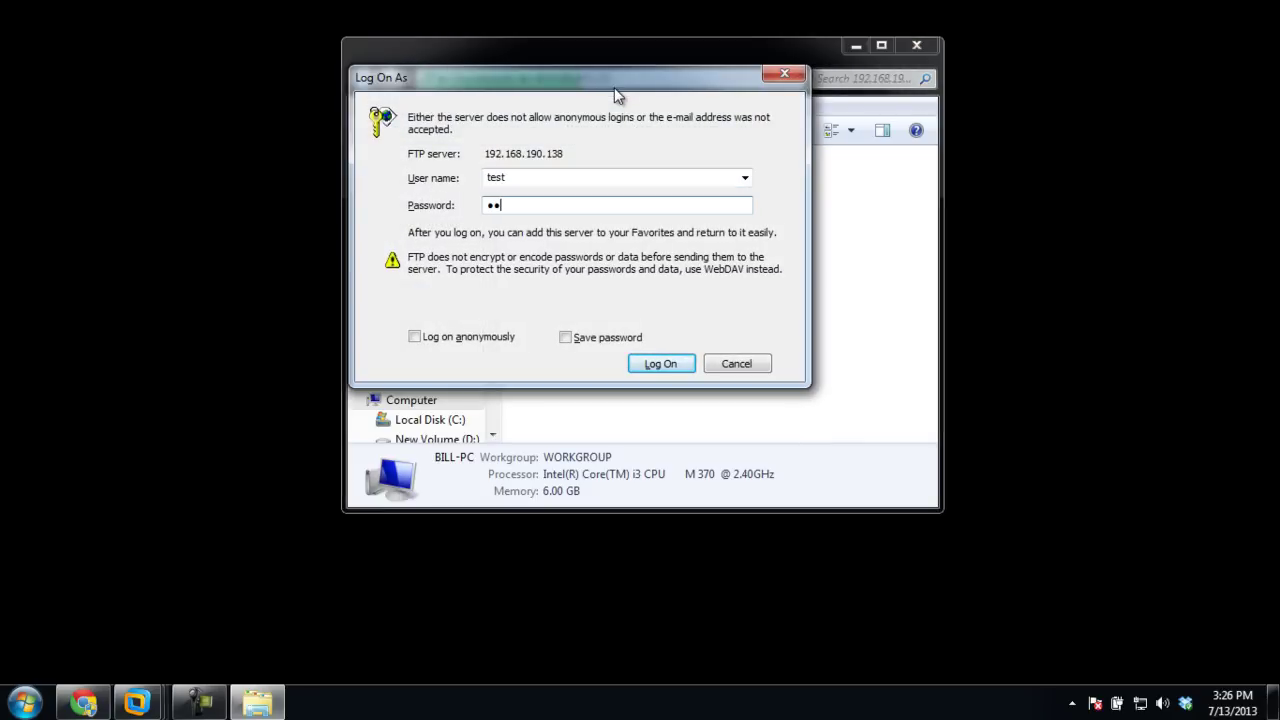
key("Return")
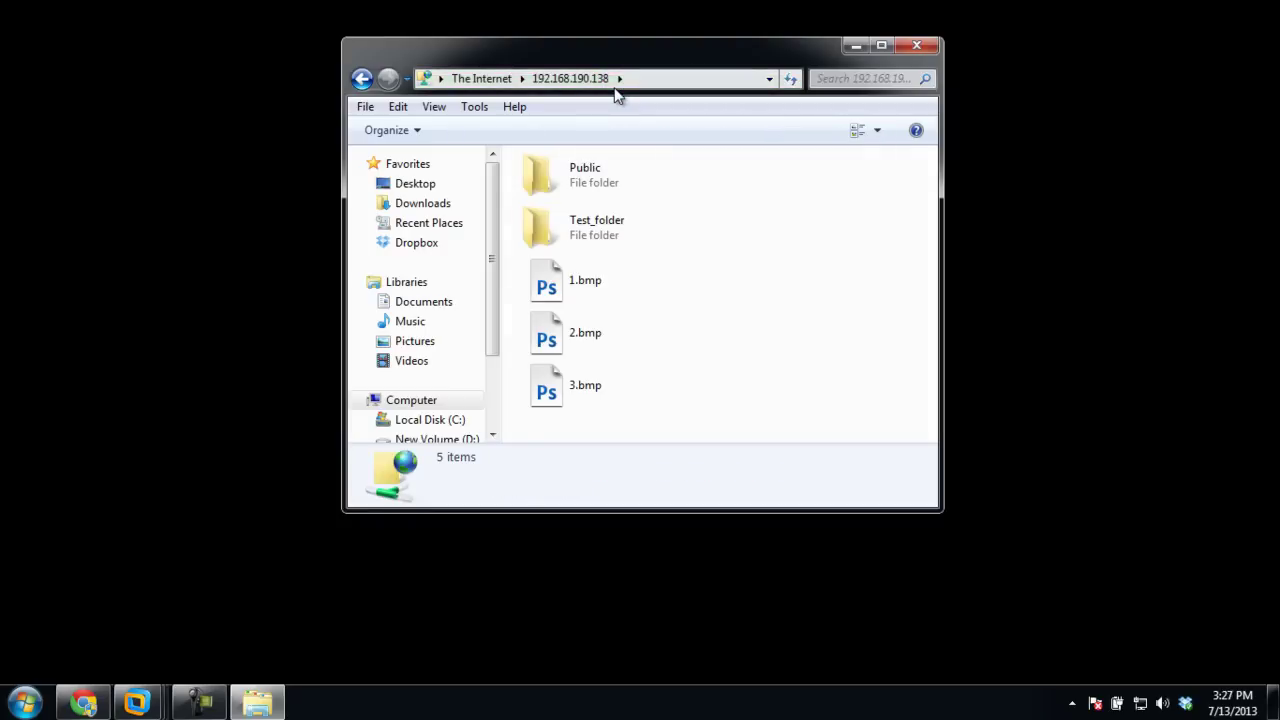
Copy 1.bmp from the FTP site into My Pictures using Copy To Folder
left_click(581, 288)
right_click(581, 288)
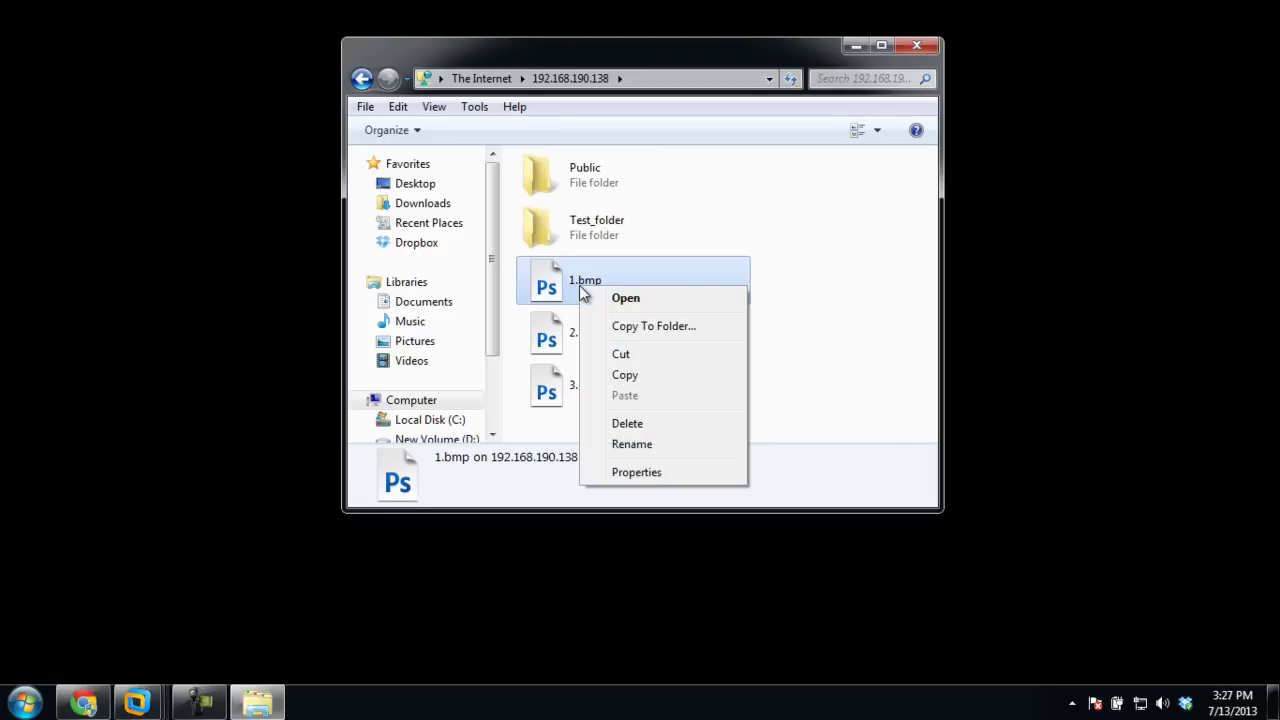
left_click(622, 326)
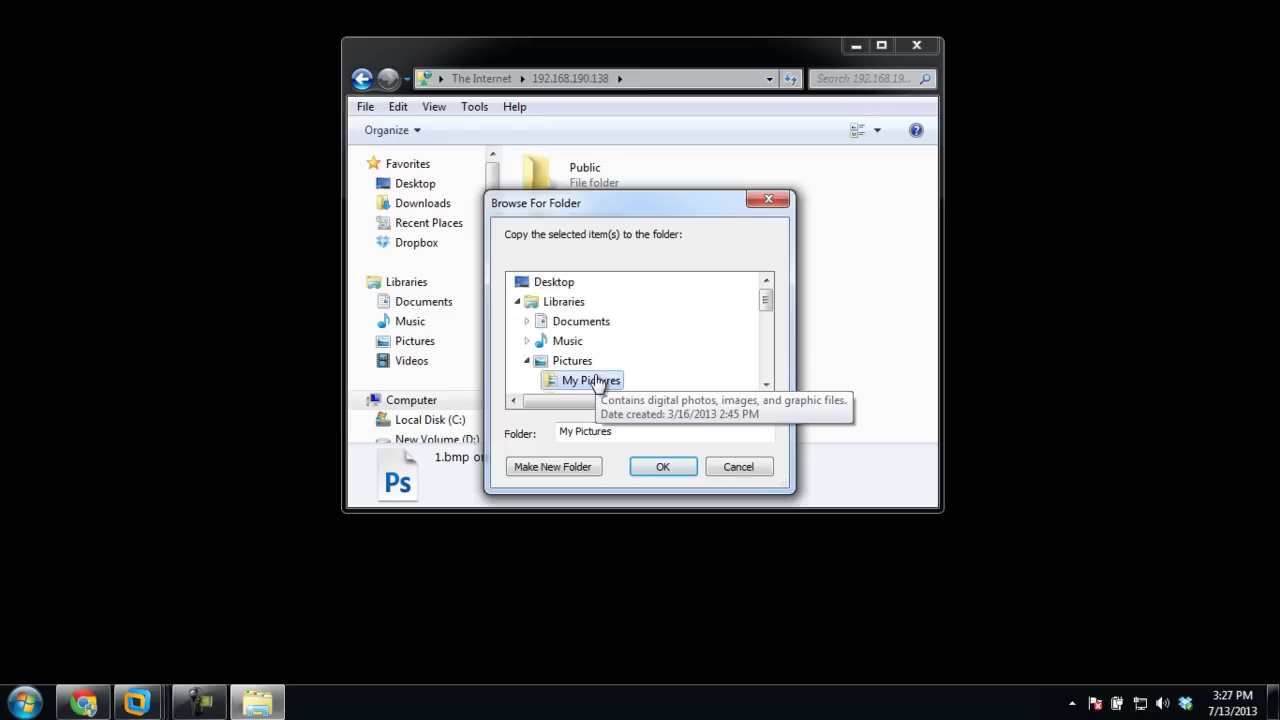
left_click(664, 467)
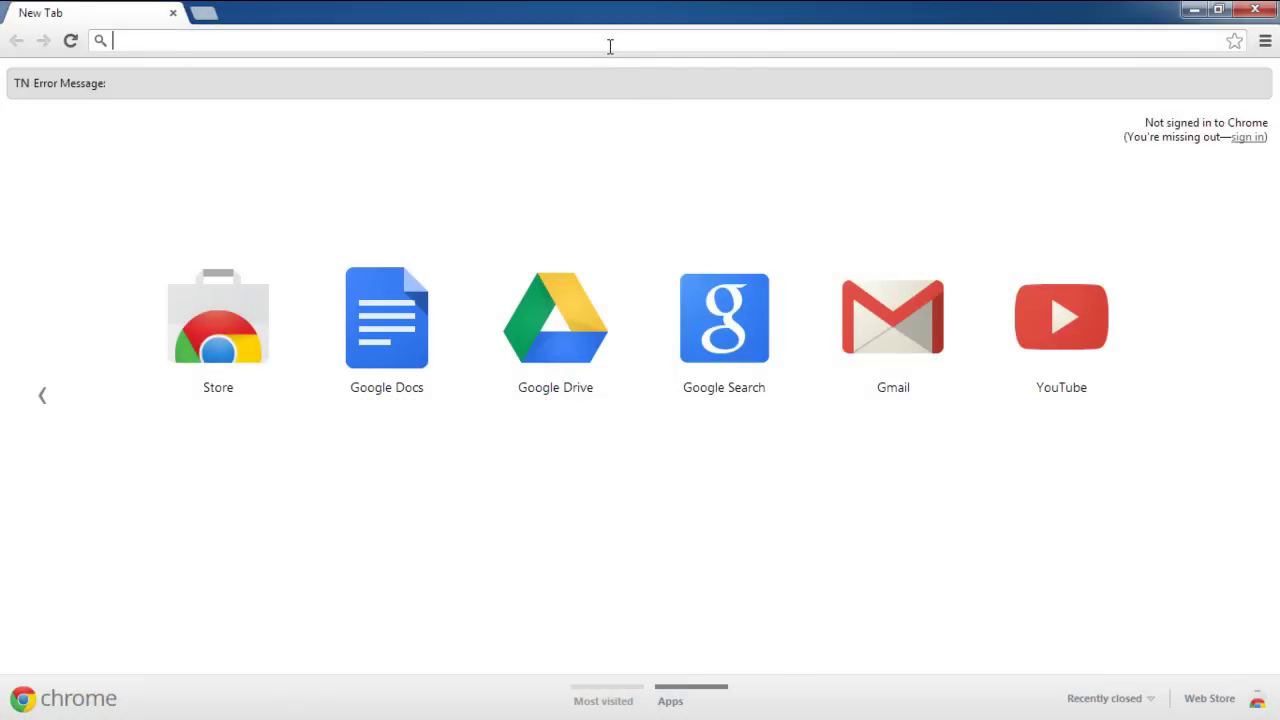
Load winscp.net in Chrome and follow the link to its Downloads page
left_click(610, 45)
type("winscp.net")
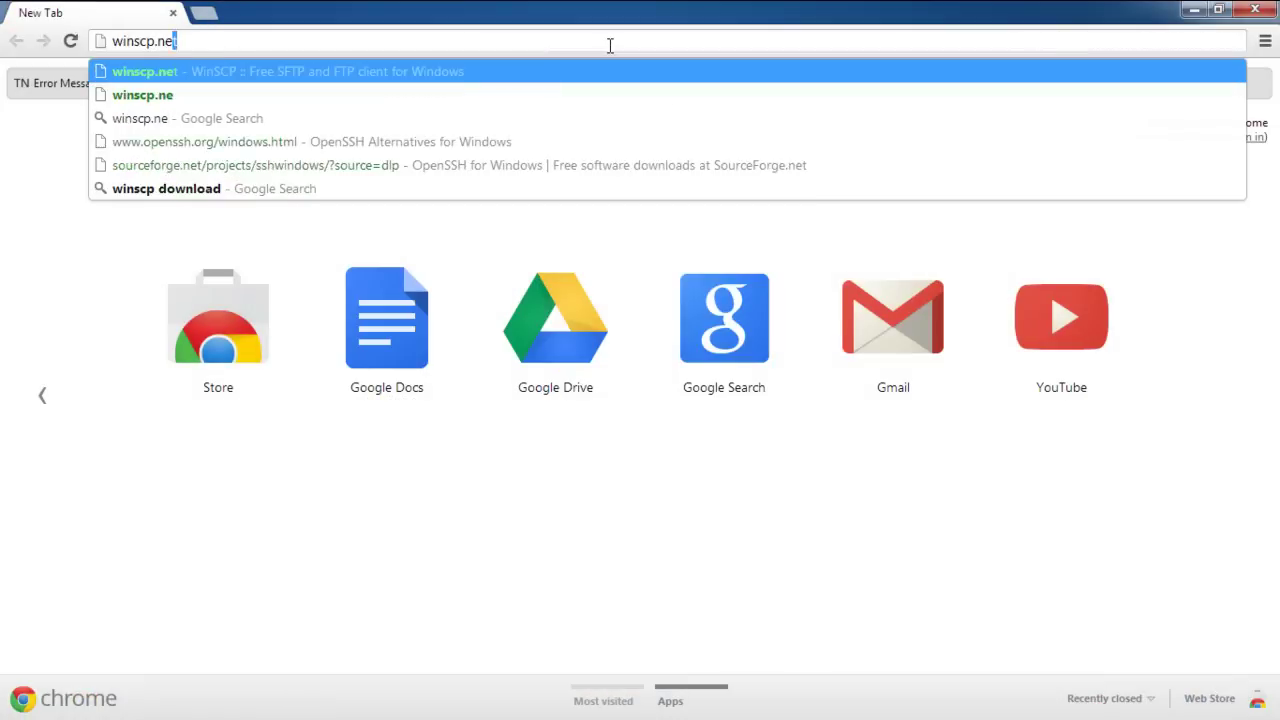
key("Return")
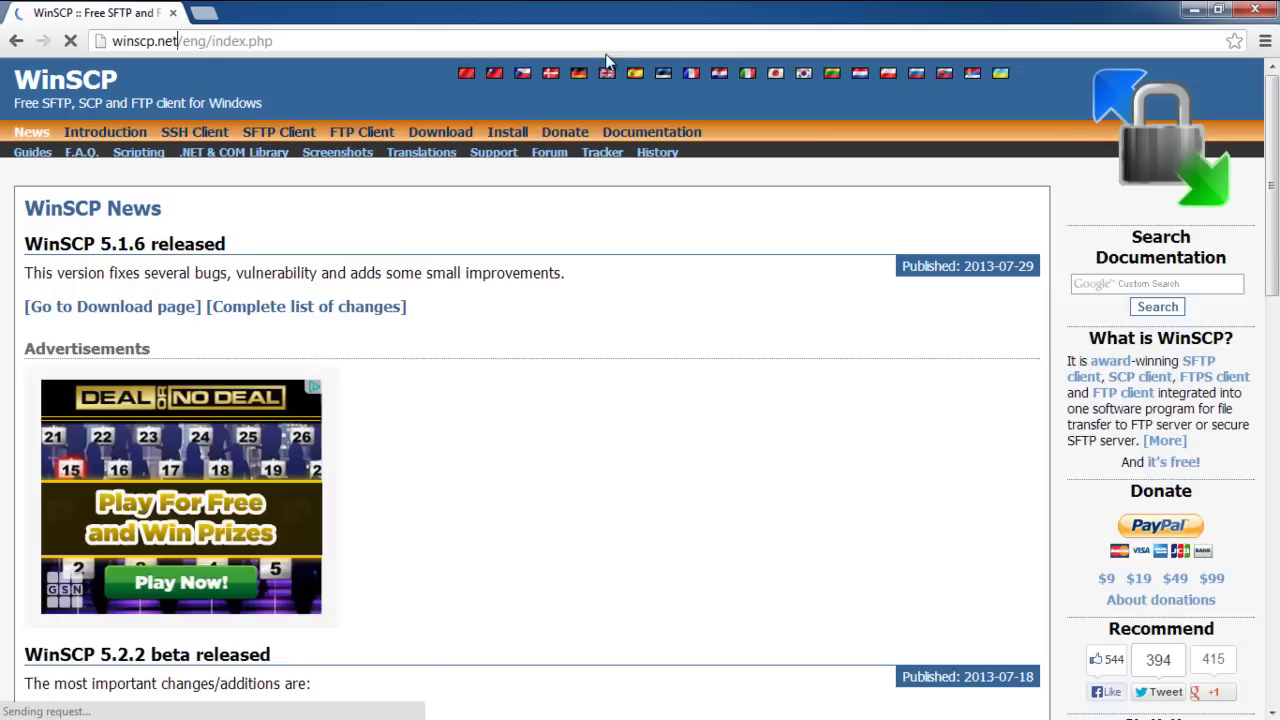
scroll(596, 180, "down", 4)
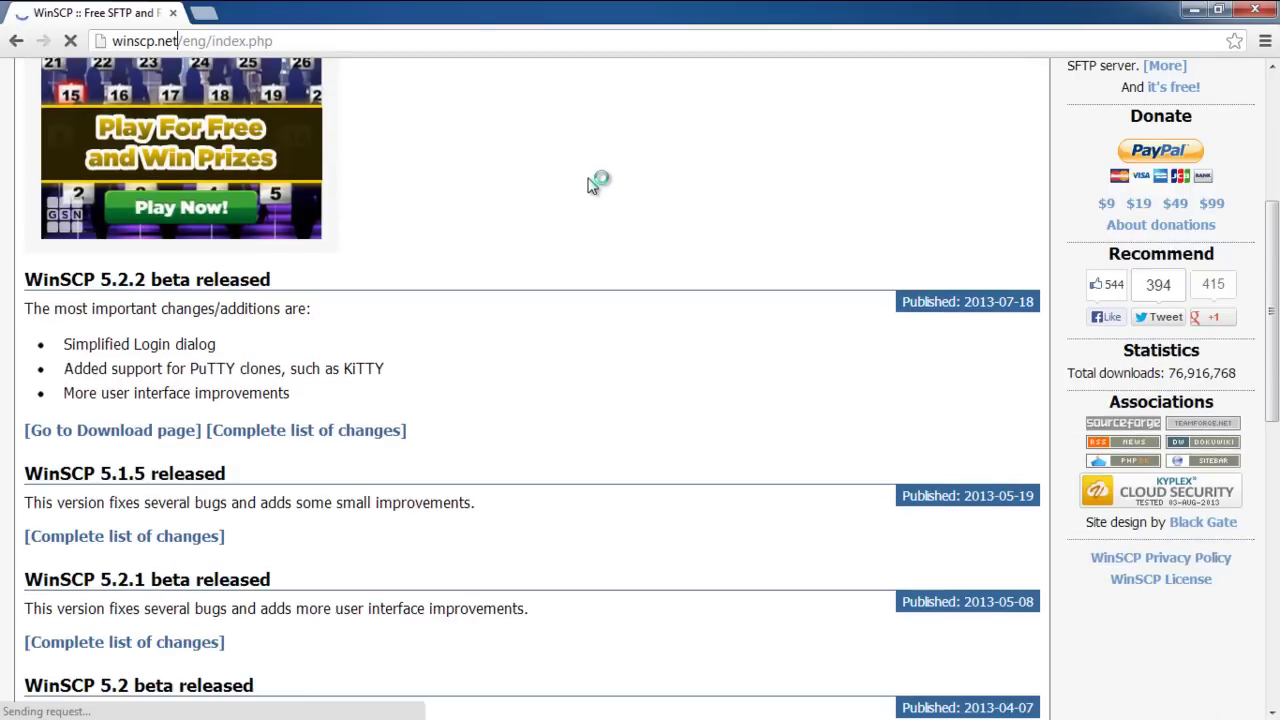
scroll(596, 183, "down", 1)
left_click(149, 338)
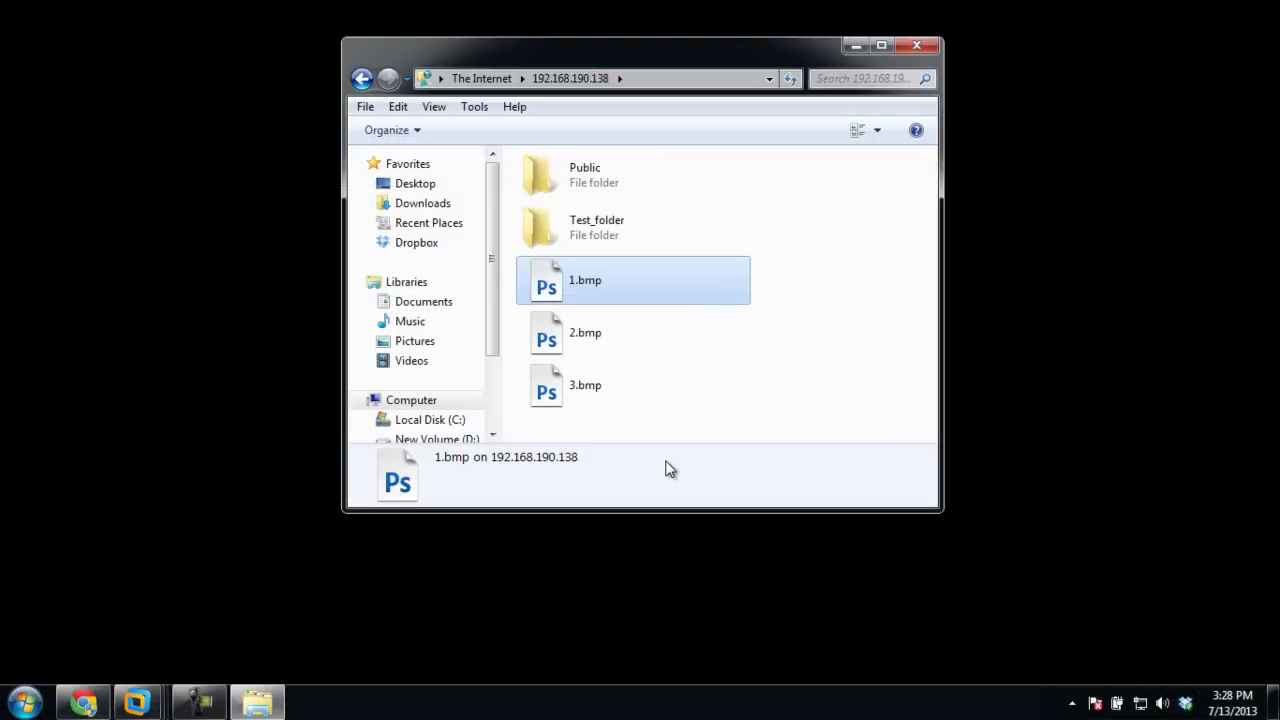
Search the Start menu for winscp and launch WinSCP
key("super")
type("winscp")
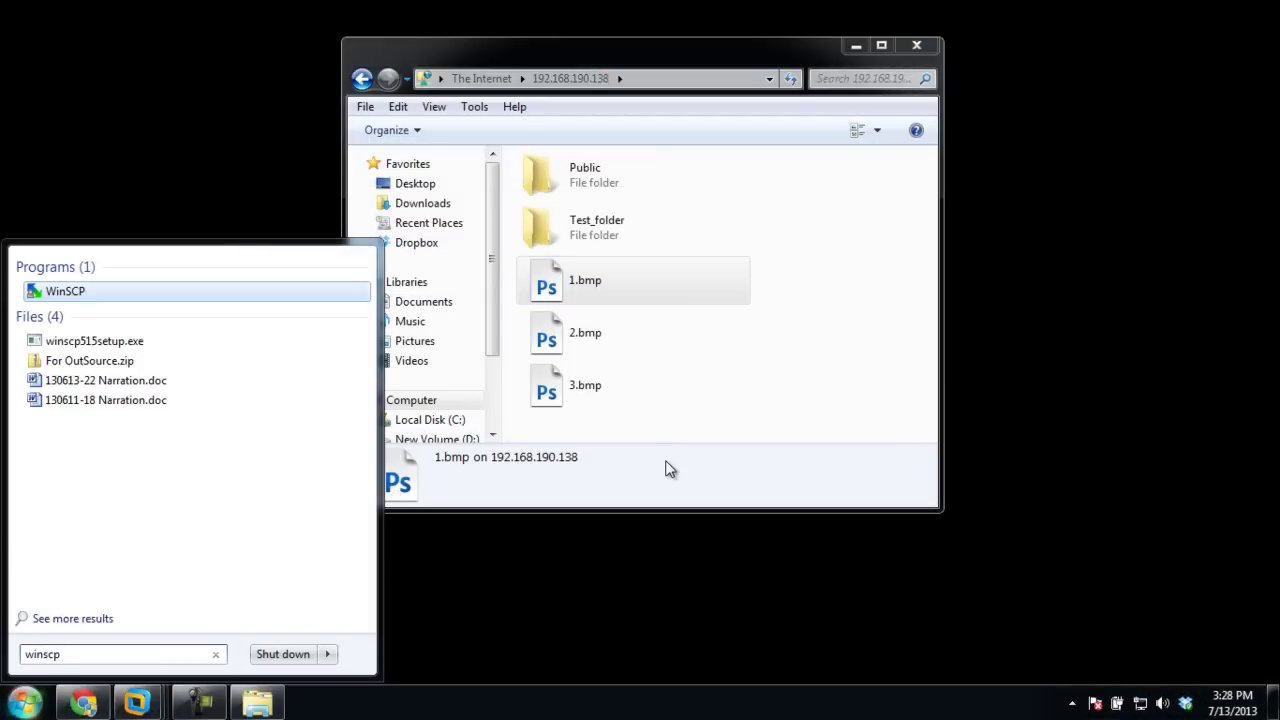
key("Return")
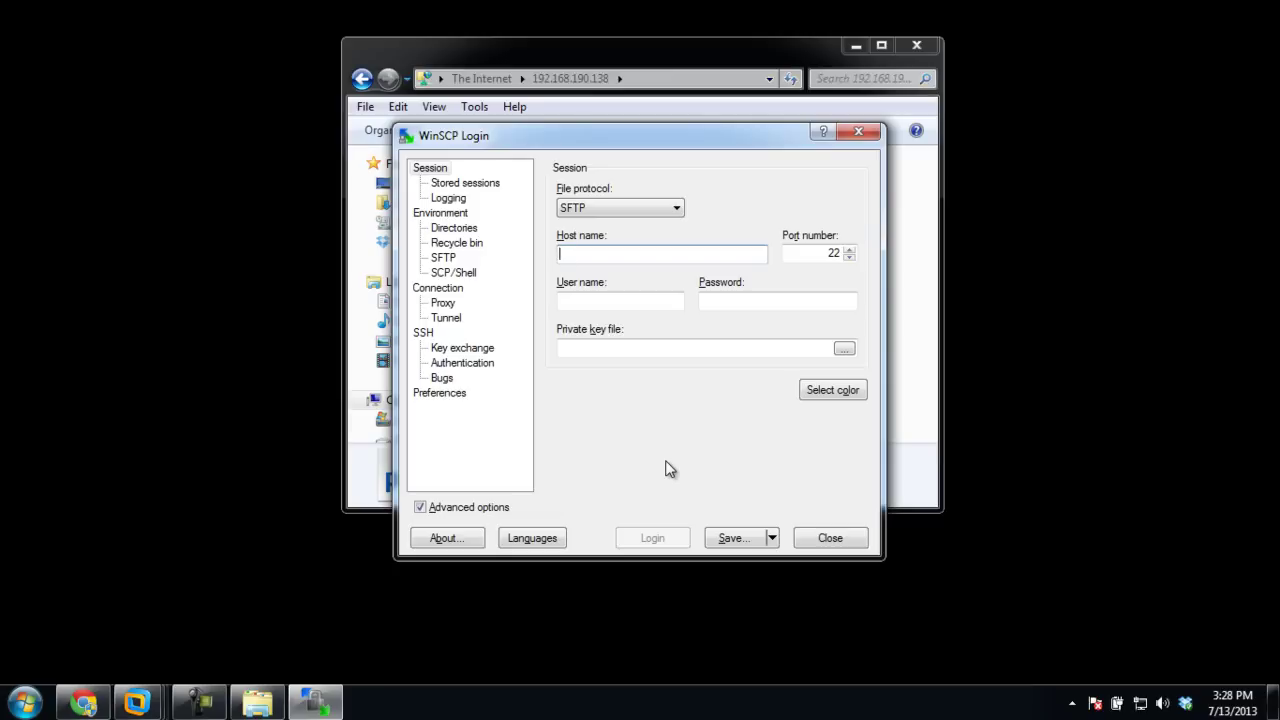
Change the Login dialog's file protocol from SFTP to FTP on port 21
left_click(677, 210)
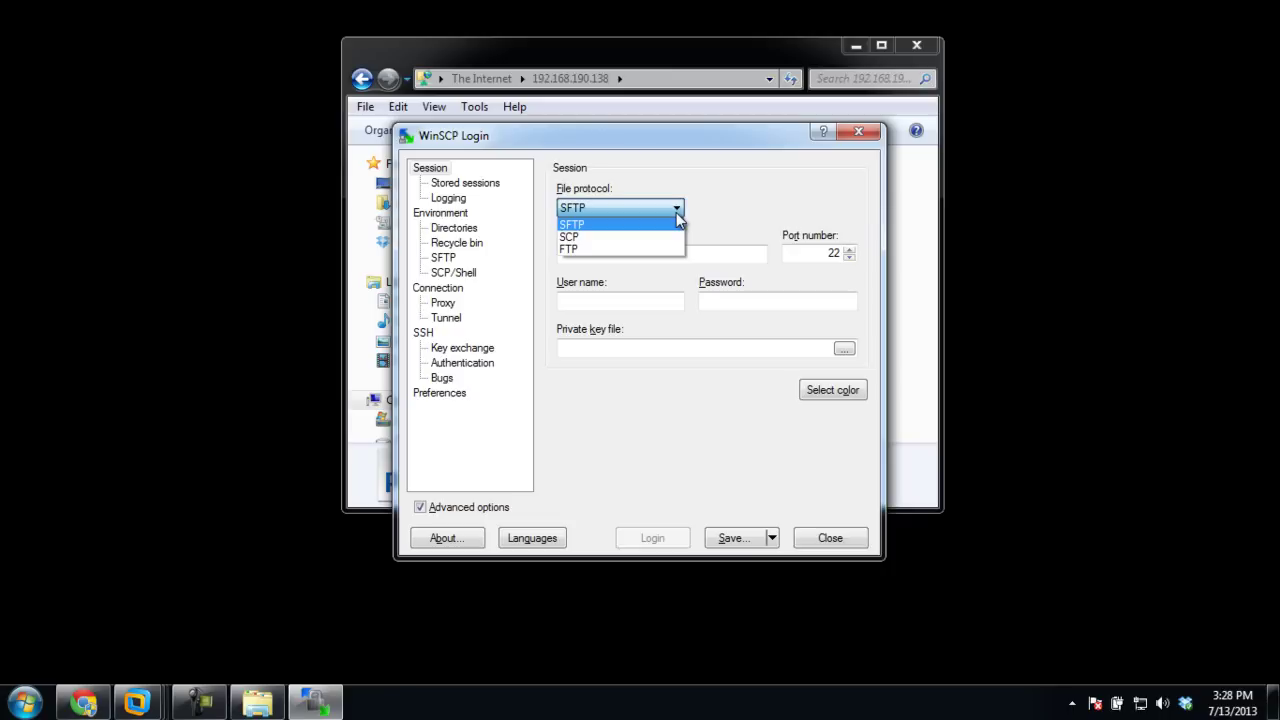
left_click(643, 249)
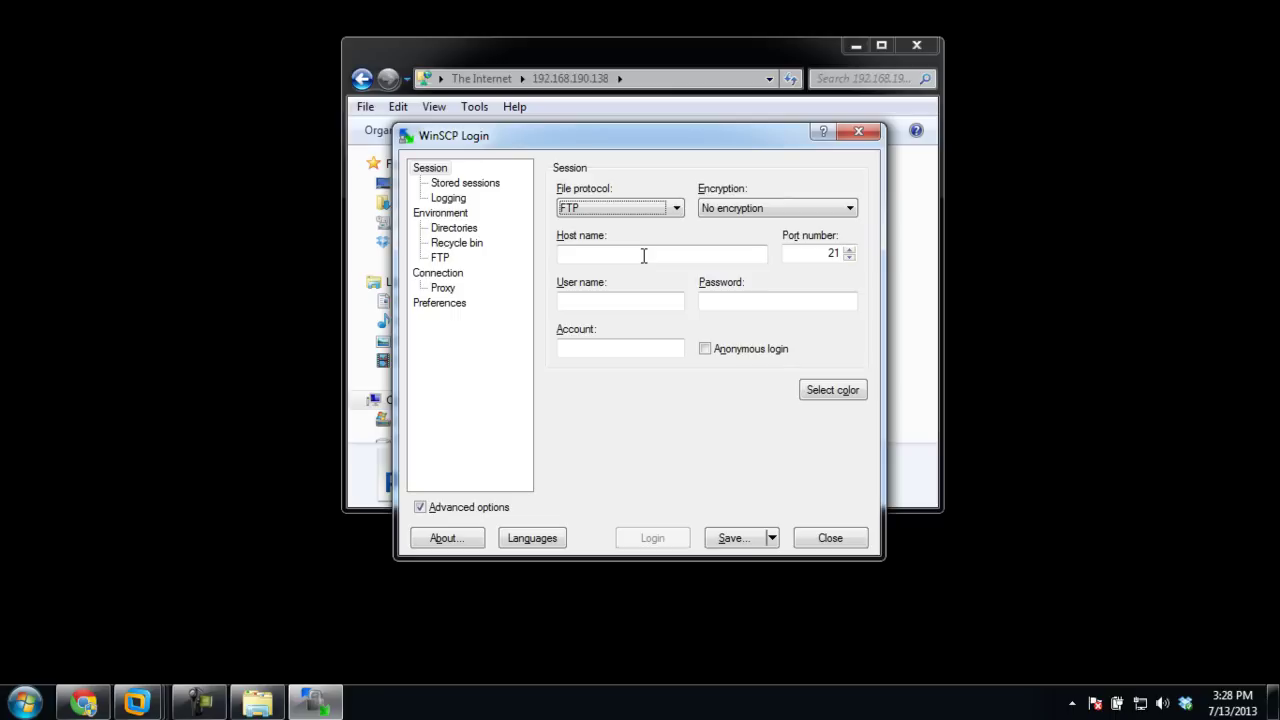
Enter host name 192.168.190.138, the FTP user name and the account password
left_click(643, 255)
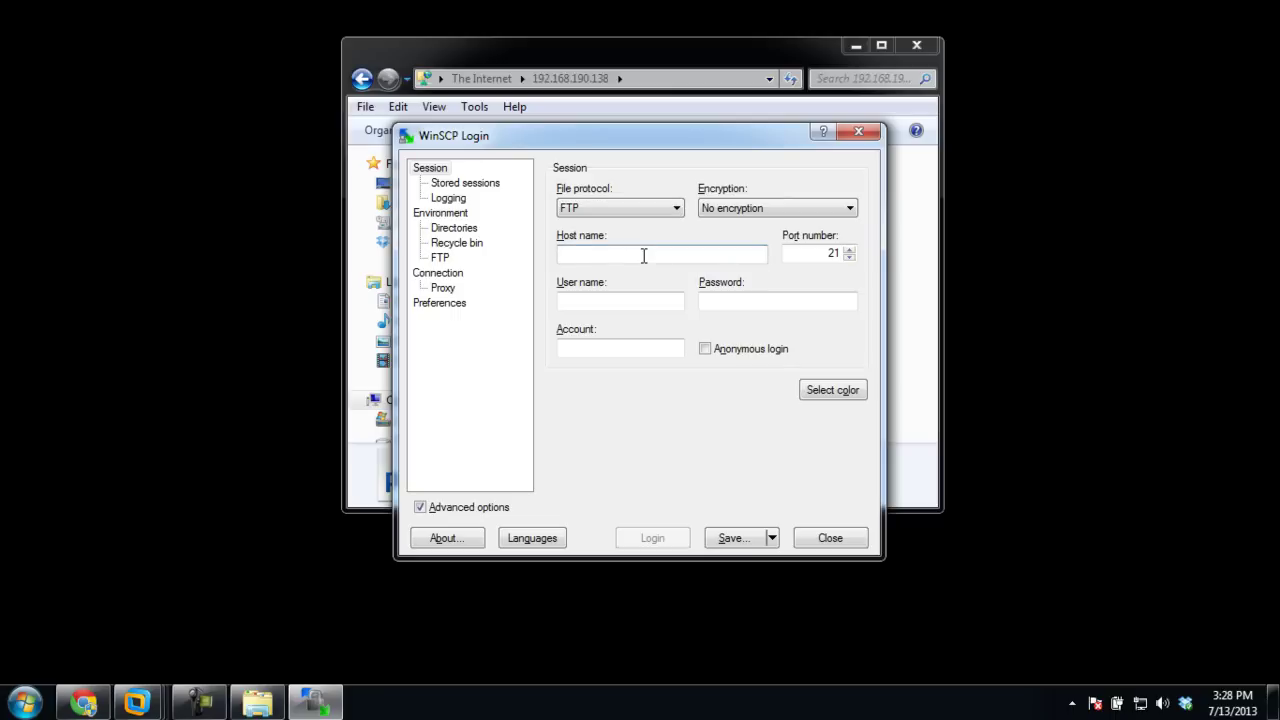
type("192.168.")
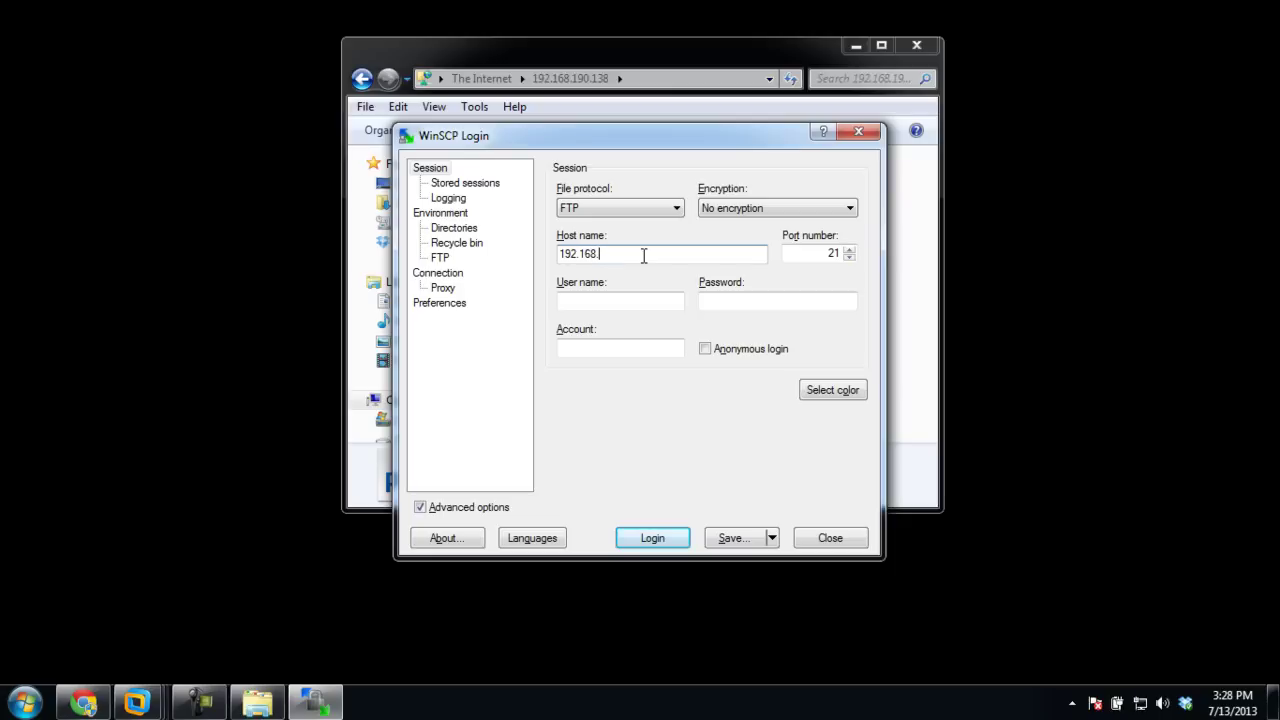
type("190.138")
key("Tab")
key("Tab")
type("test")
key("Tab")
type("test")
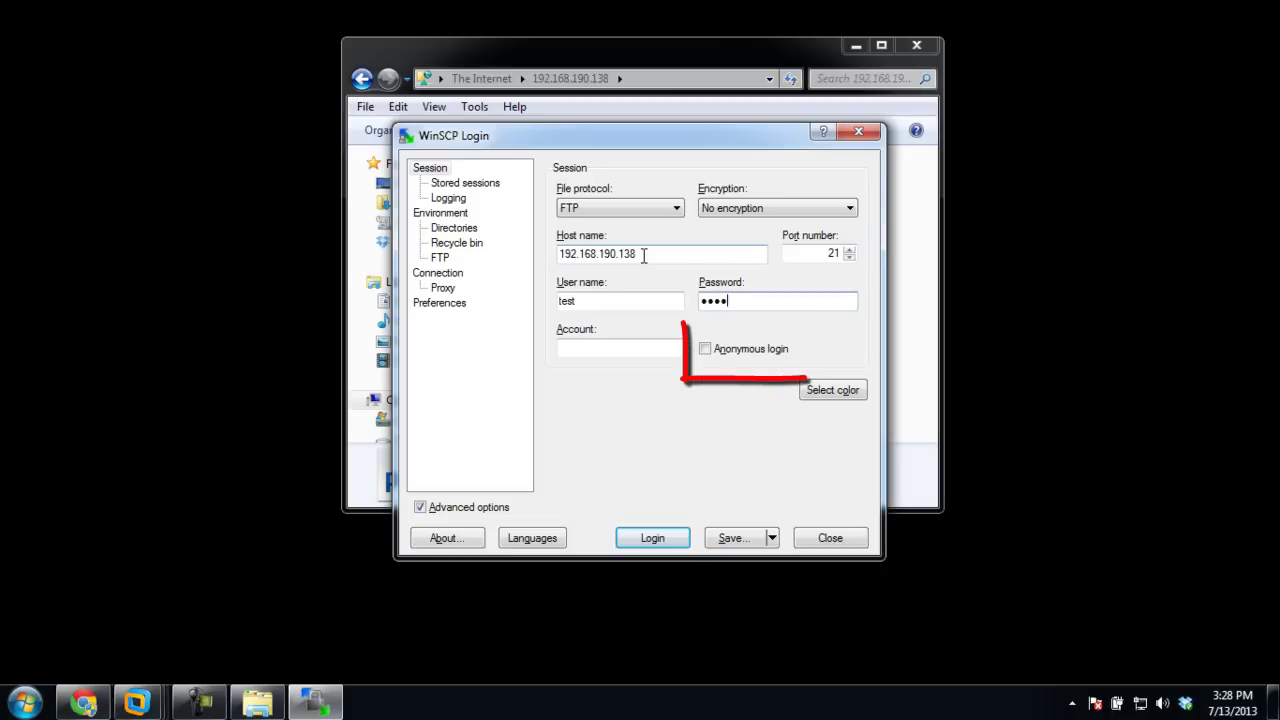
key("Tab")
key("Tab")
key("space")
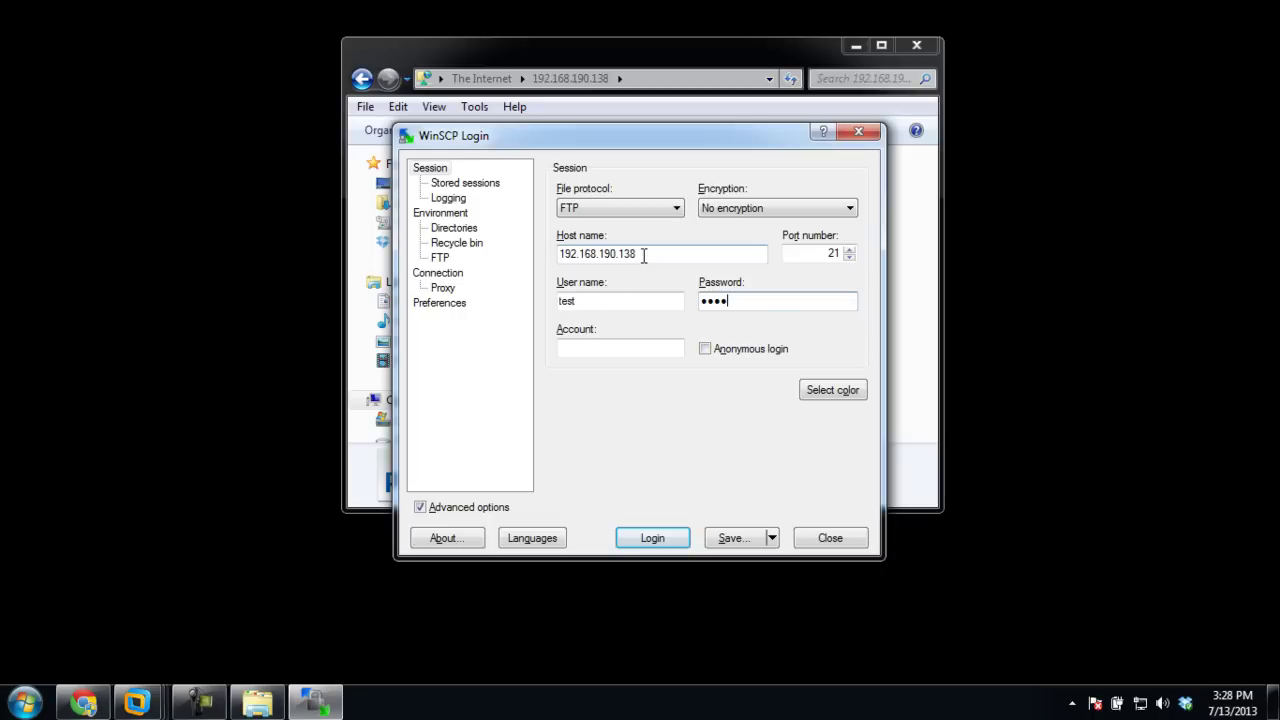
Log in, then copy remote 2.bmp to local Documents, deleting the *.* mask from the path
left_click(662, 537)
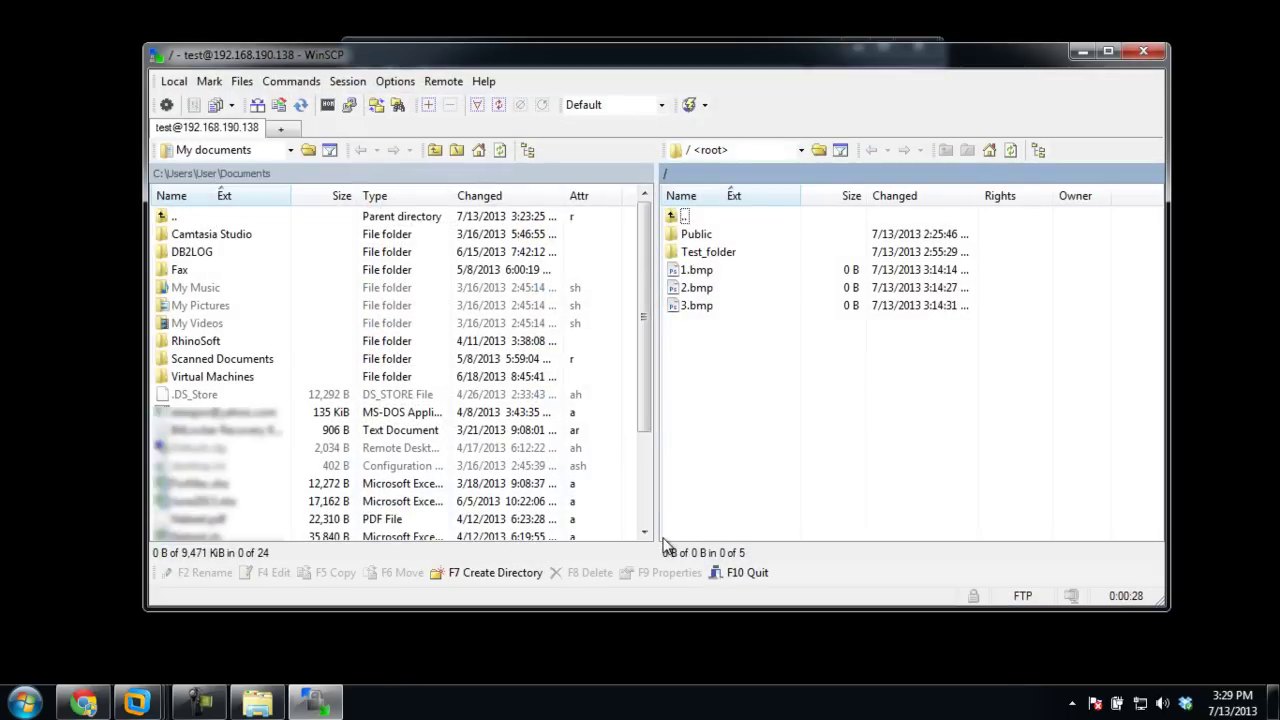
left_click(703, 290)
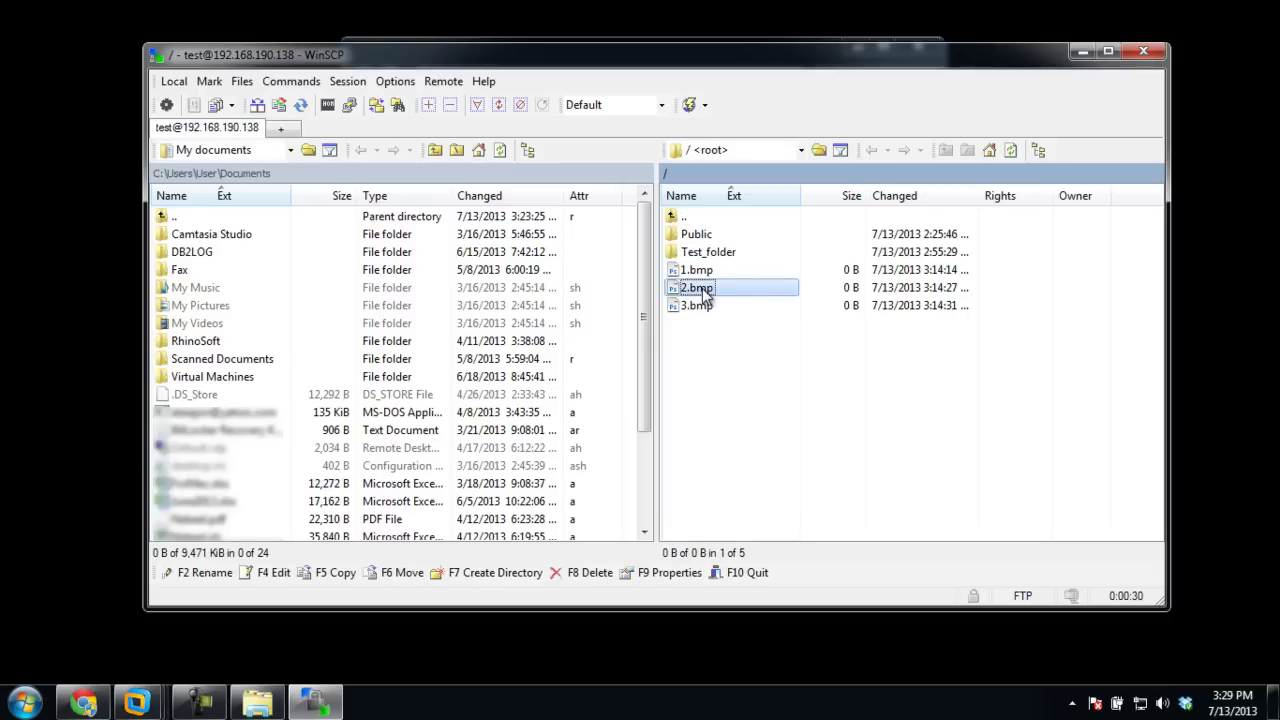
right_click(703, 290)
left_click(718, 342)
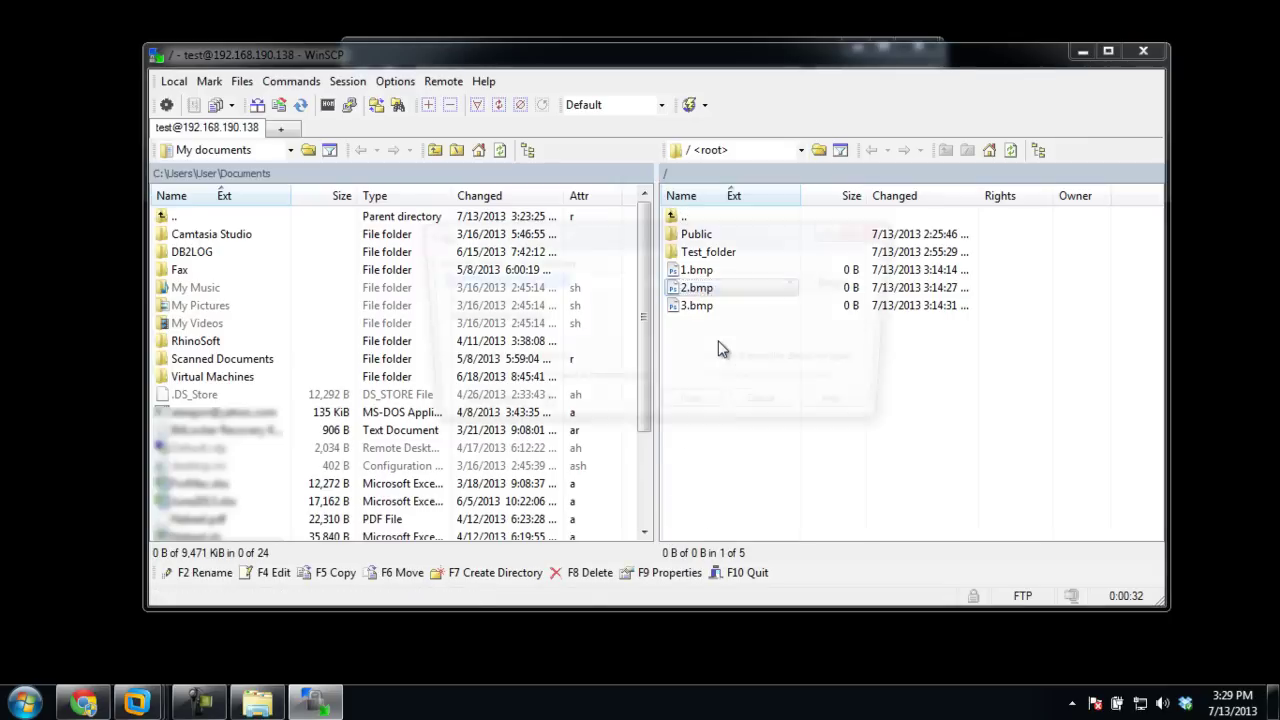
left_click(669, 284)
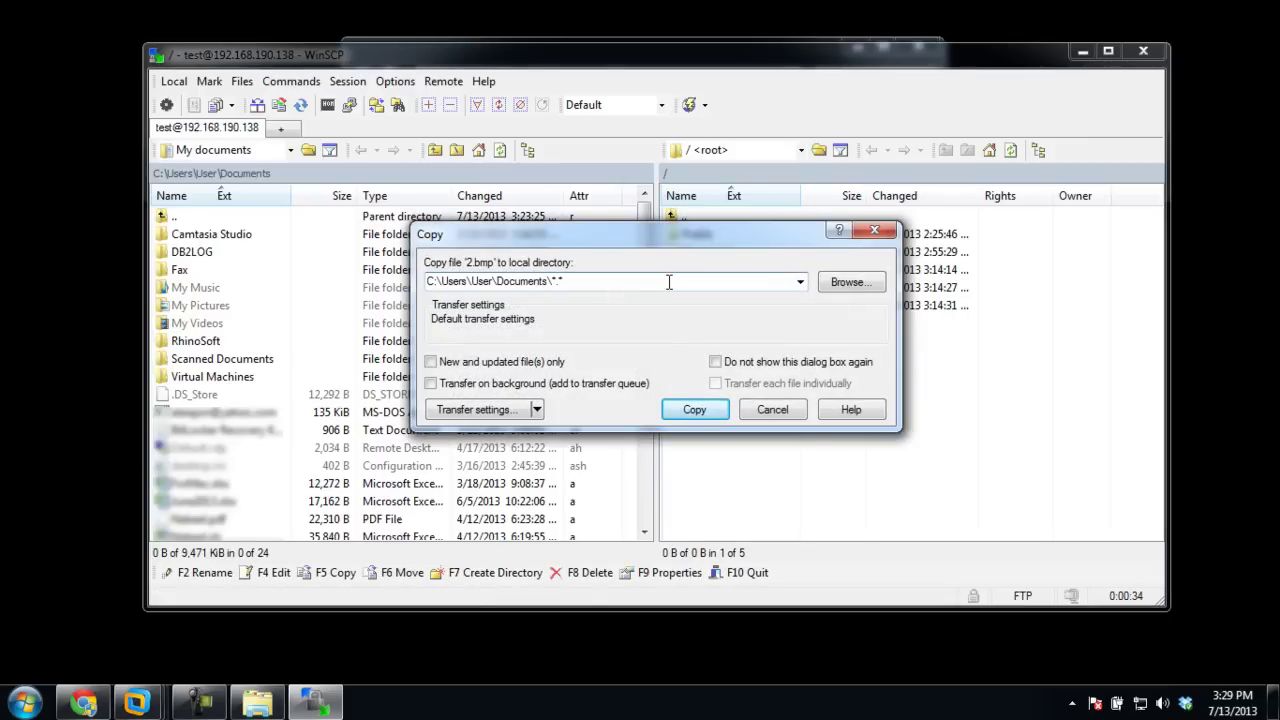
key("BackSpace")
key("BackSpace")
key("BackSpace")
left_click(685, 413)
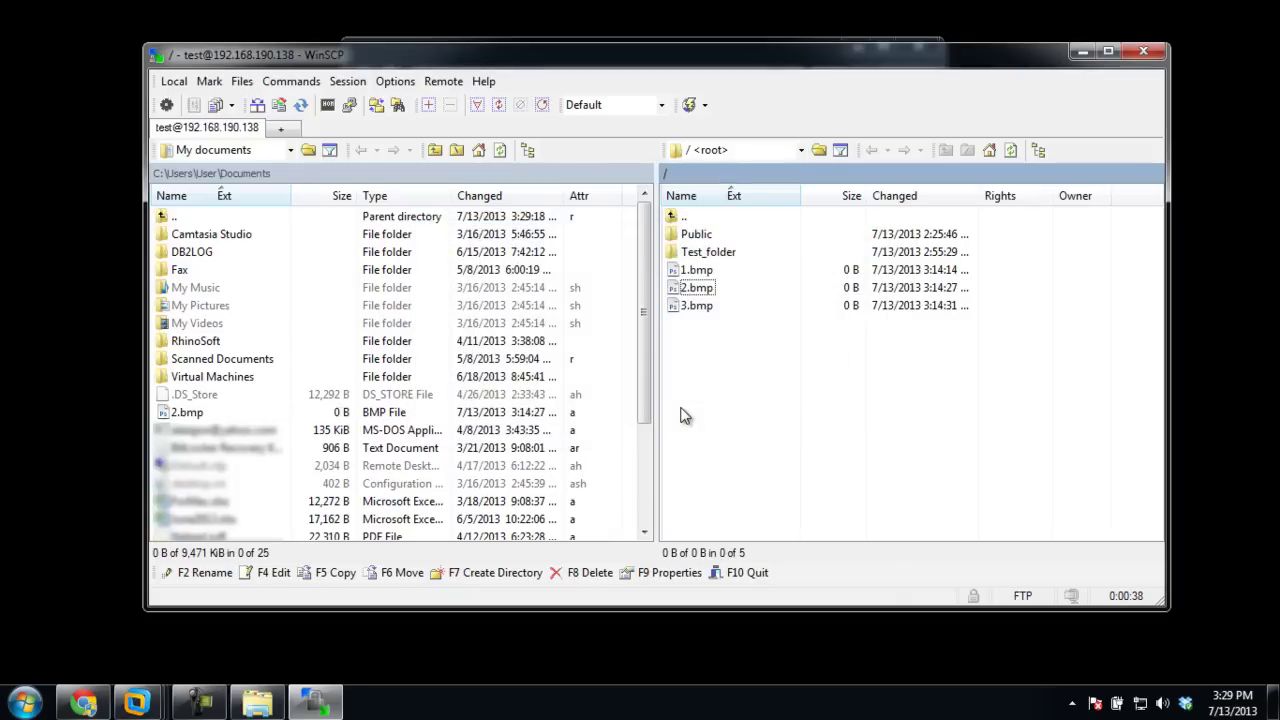